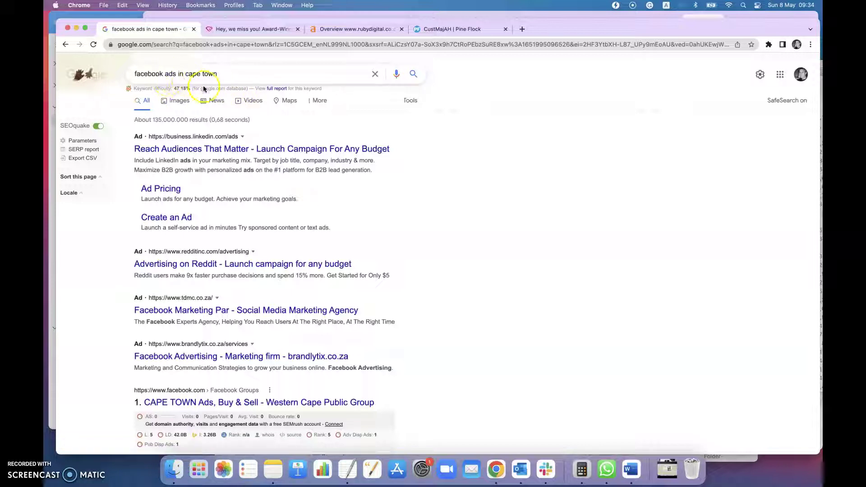
Highlight the search query "facebook ads in cape town" on the Google results page.
scroll(353, 344, "down", 2)
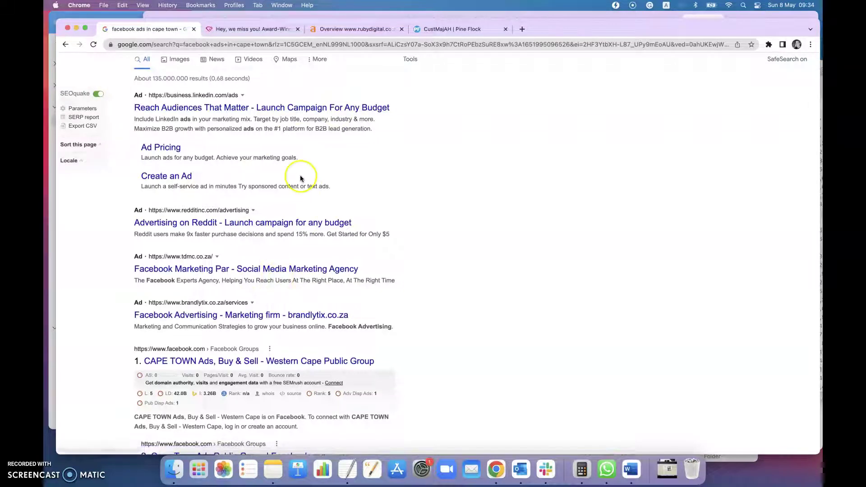
scroll(279, 143, "up", 2)
left_click(240, 75)
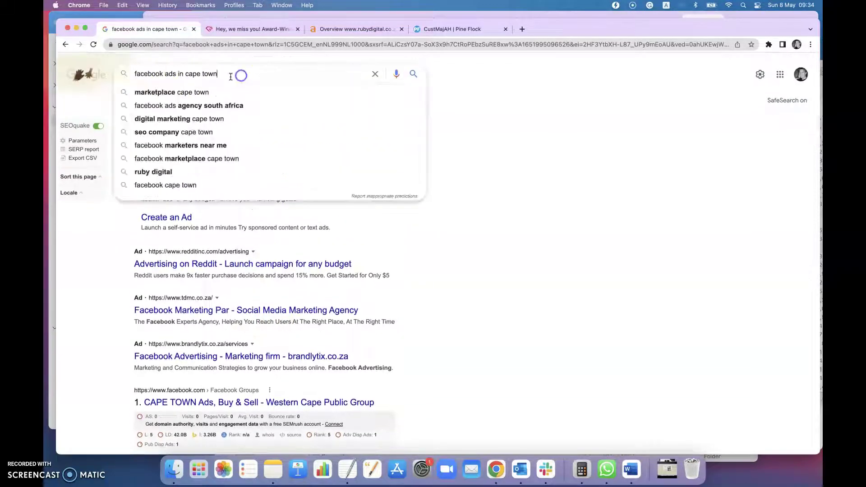
left_click(535, 129)
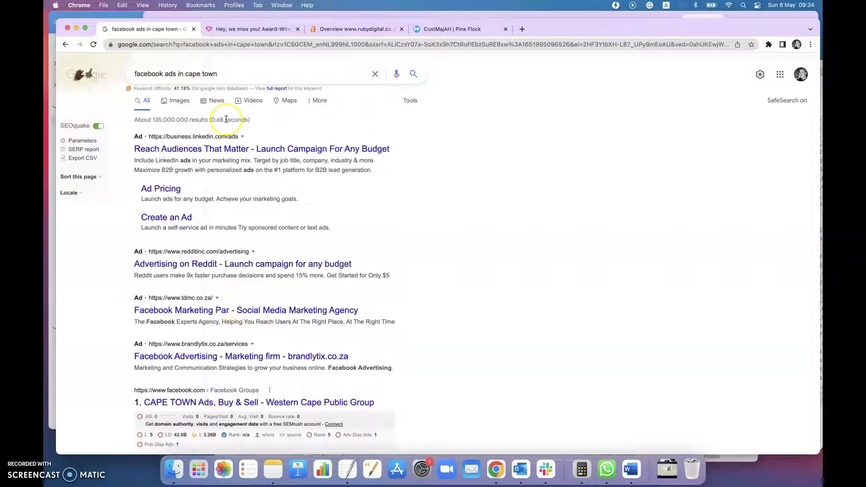
left_click_drag(226, 72, 133, 72)
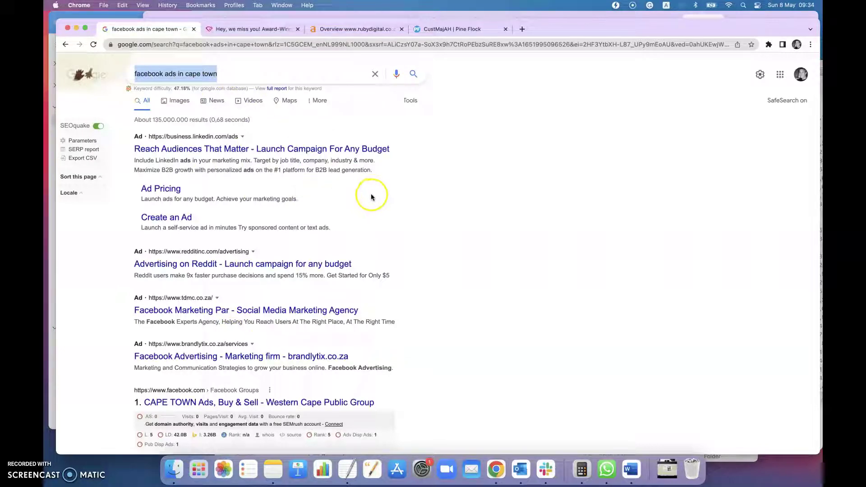
Examine the paid ads and the top organic results down to Ruby Digital's Facebook Ads Agency listing.
scroll(431, 216, "down", 3)
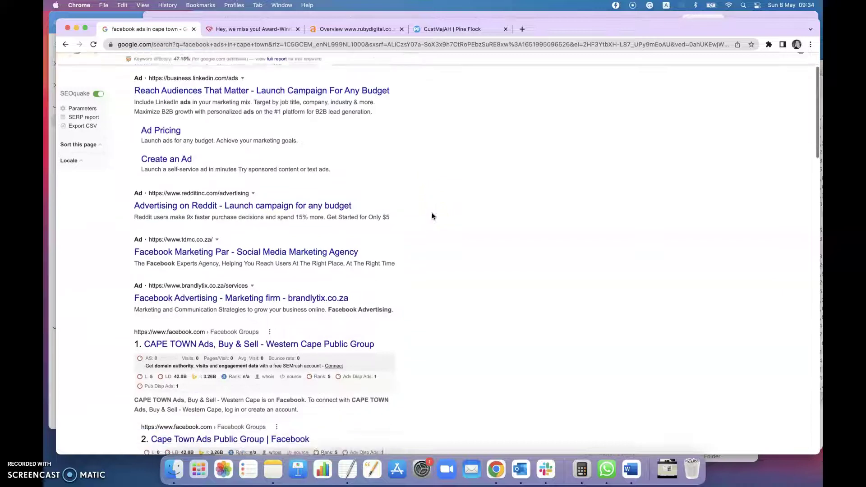
scroll(336, 287, "down", 5)
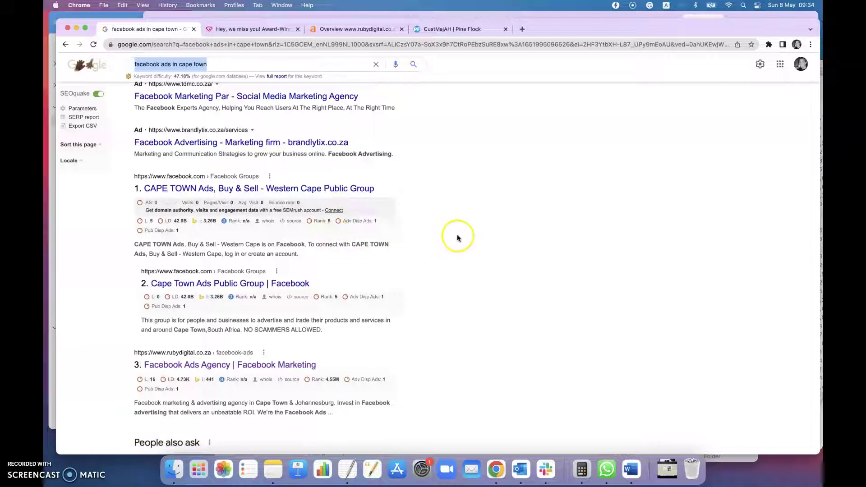
scroll(467, 240, "down", 2)
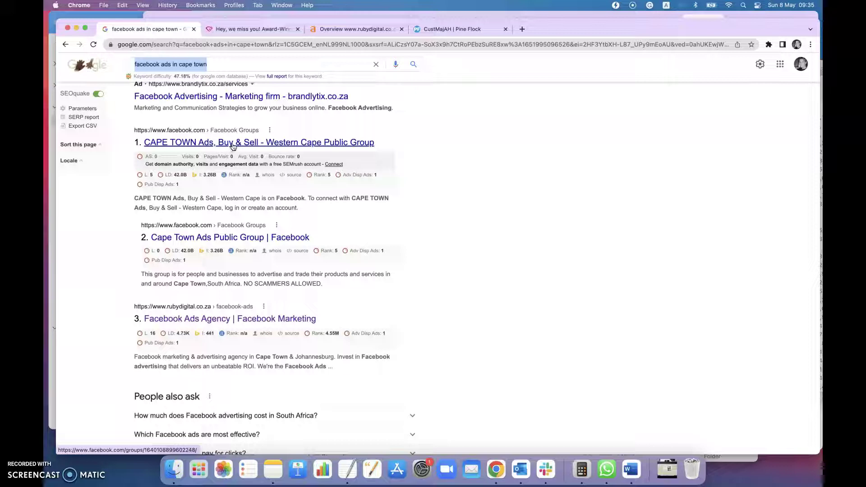
left_click(275, 143)
scroll(290, 151, "up", 2)
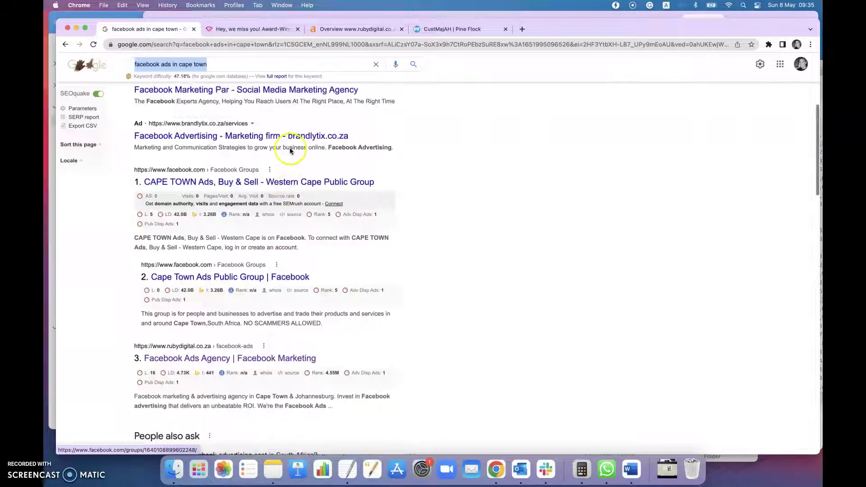
scroll(290, 151, "up", 8)
scroll(354, 202, "down", 5)
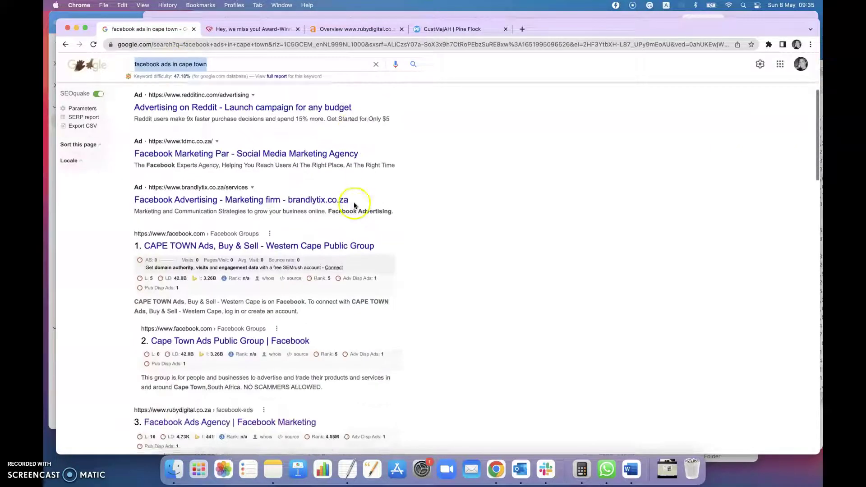
scroll(354, 205, "down", 2)
scroll(336, 203, "down", 4)
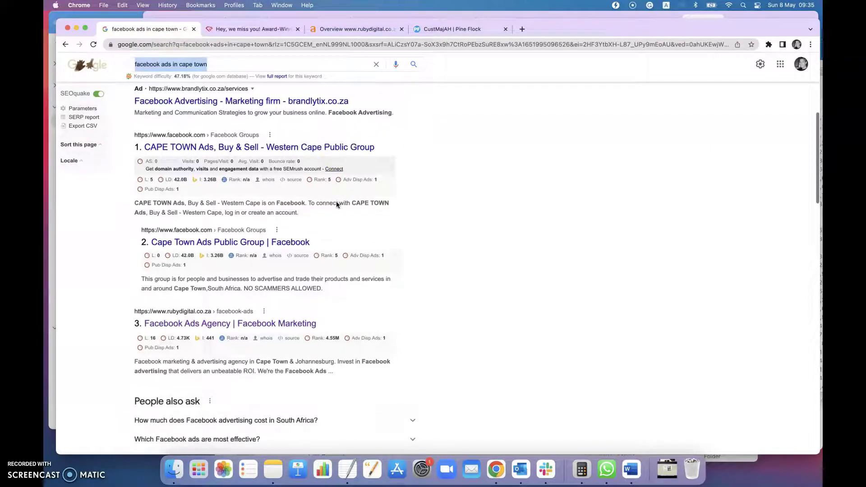
scroll(266, 208, "down", 4)
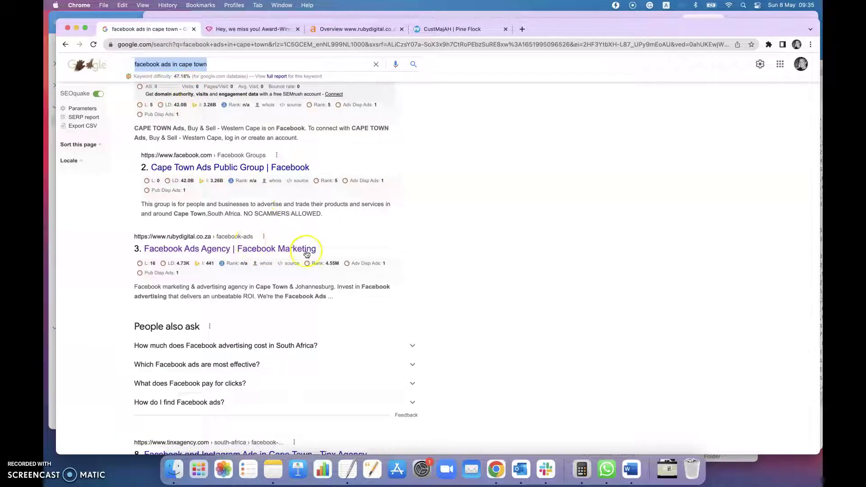
Switch to the open Ruby Digital homepage and review its headline, call to action, awards, testimonials and services.
left_click(260, 31)
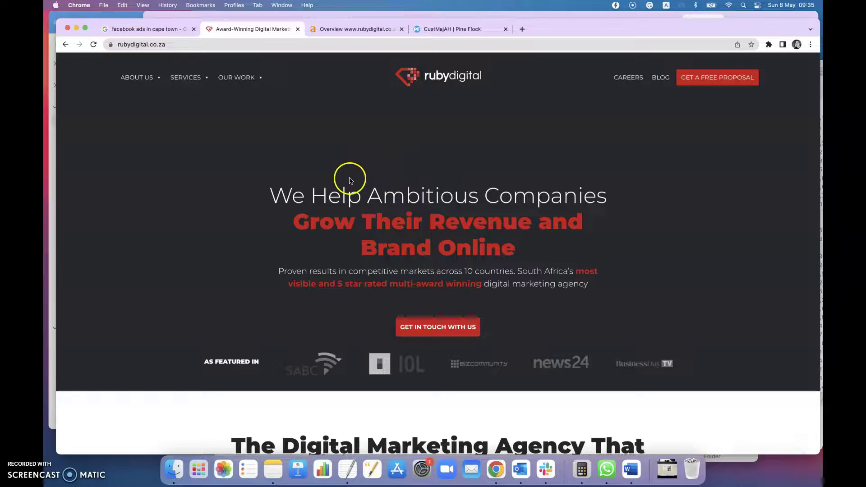
scroll(411, 143, "down", 3)
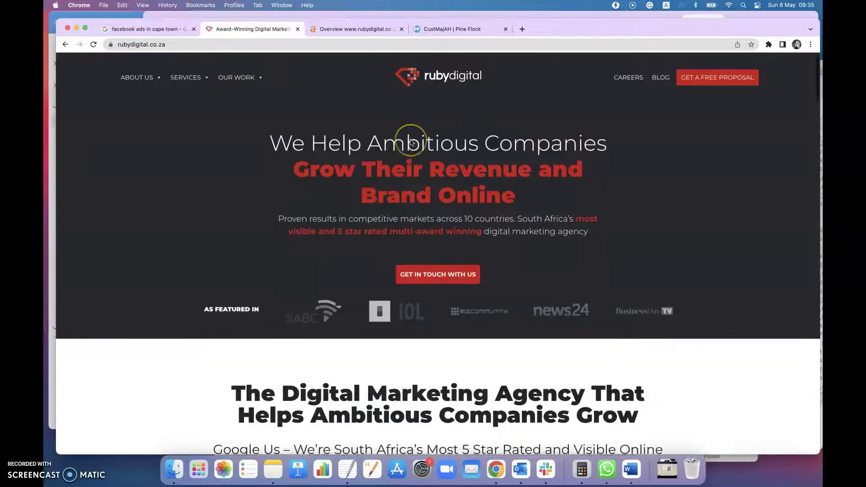
scroll(410, 142, "up", 3)
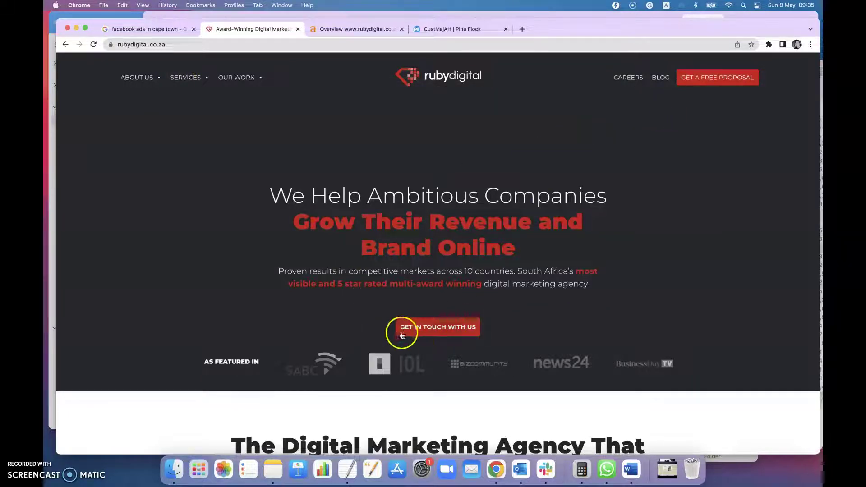
left_click(477, 326)
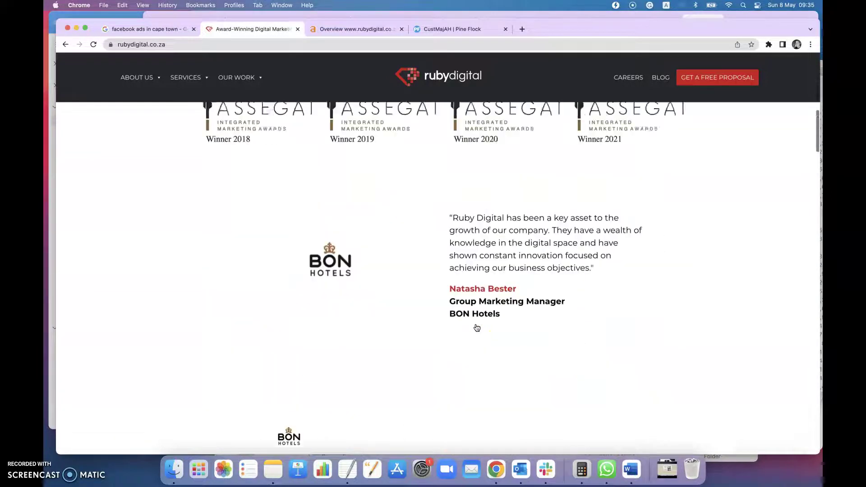
scroll(477, 327, "up", 4)
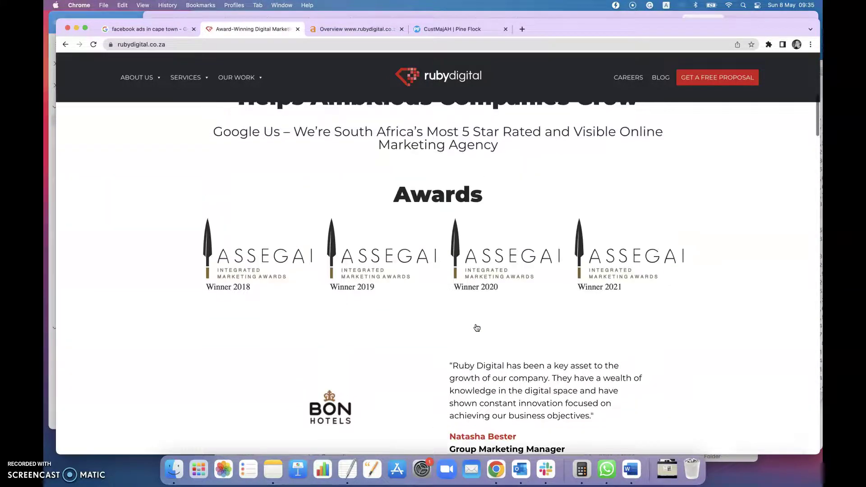
scroll(476, 327, "down", 10)
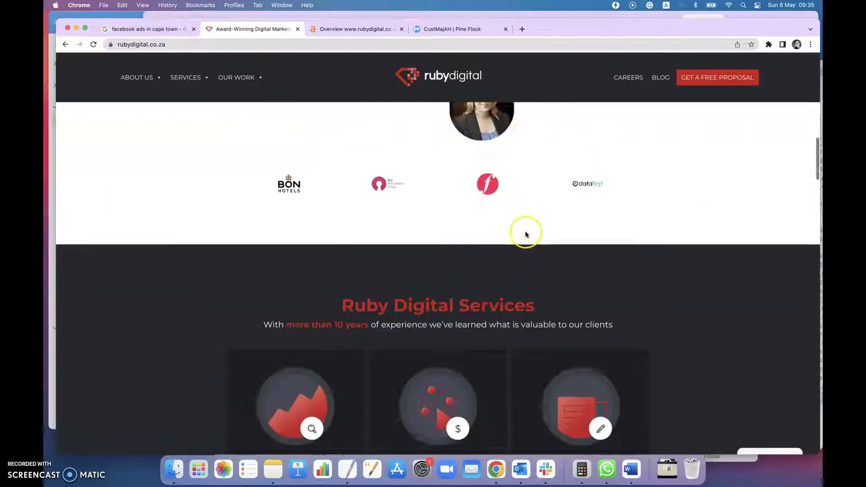
scroll(392, 179, "down", 10)
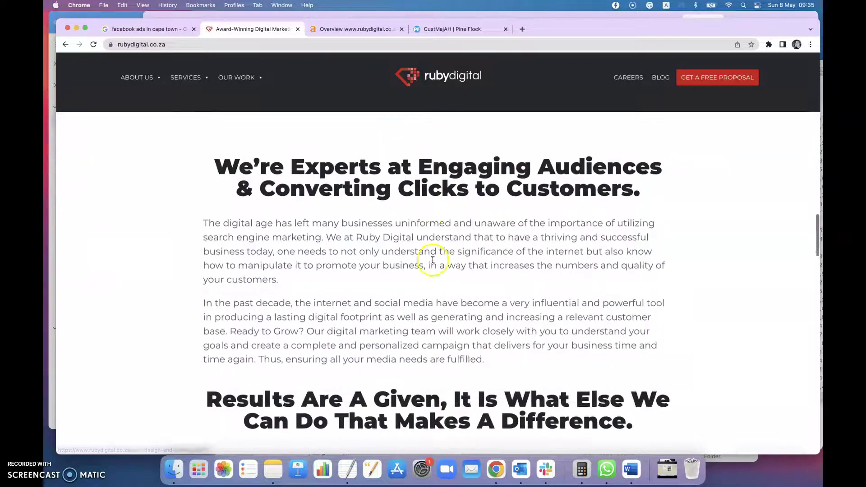
Expand the General section of the FAQs on the Ruby Digital homepage.
scroll(502, 221, "down", 15)
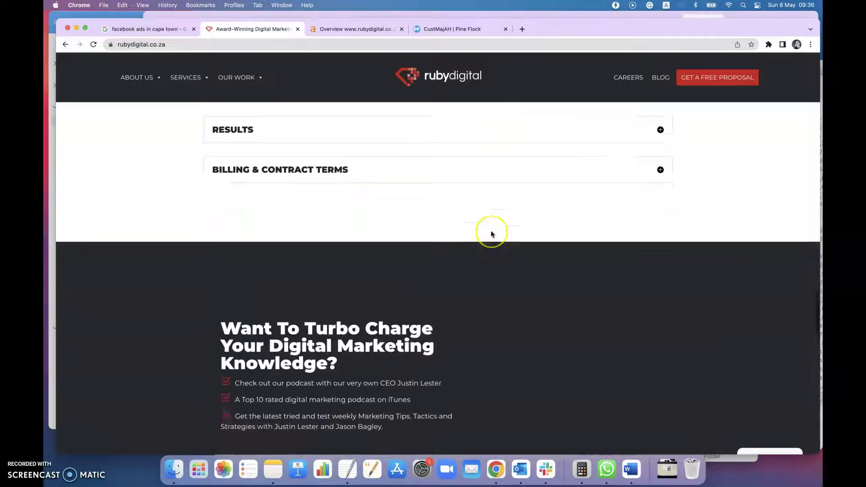
scroll(491, 233, "up", 8)
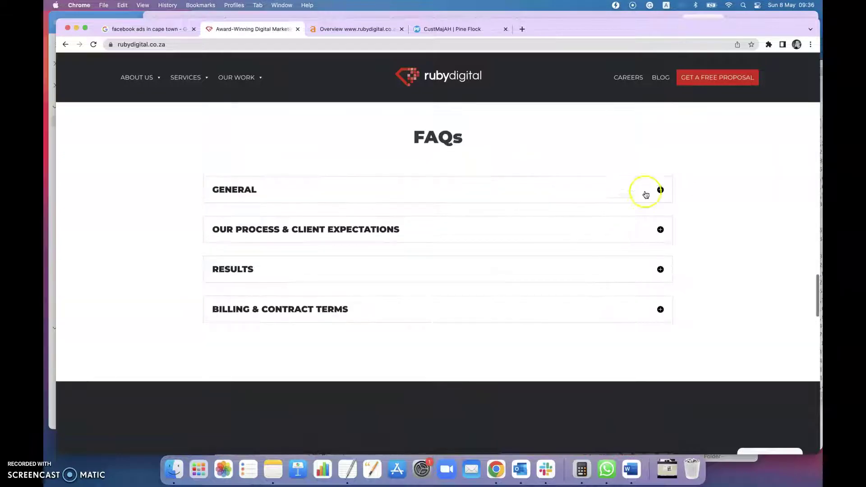
left_click(660, 190)
Examine the podcast promotion, the latest blog posts and the closing contact section of the homepage.
scroll(611, 246, "down", 15)
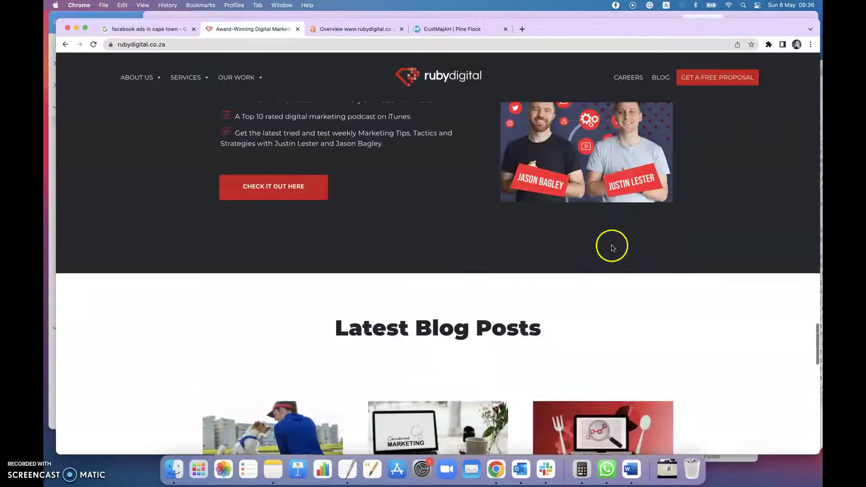
scroll(609, 247, "down", 10)
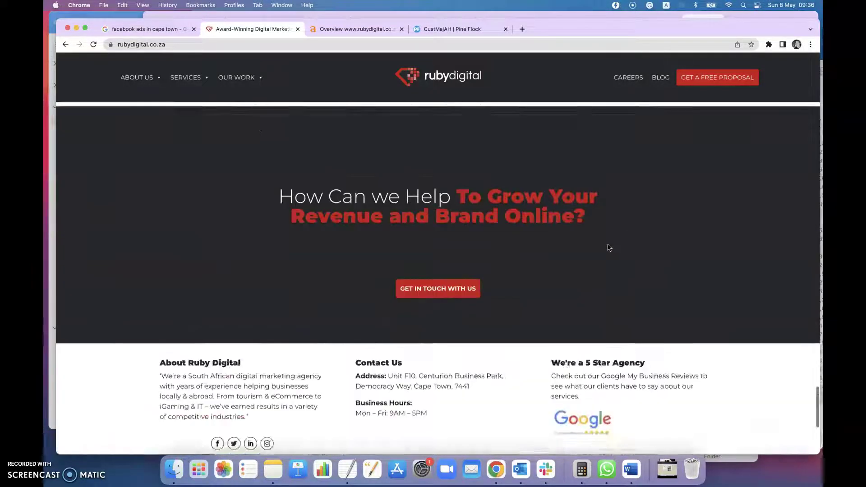
scroll(606, 246, "up", 10)
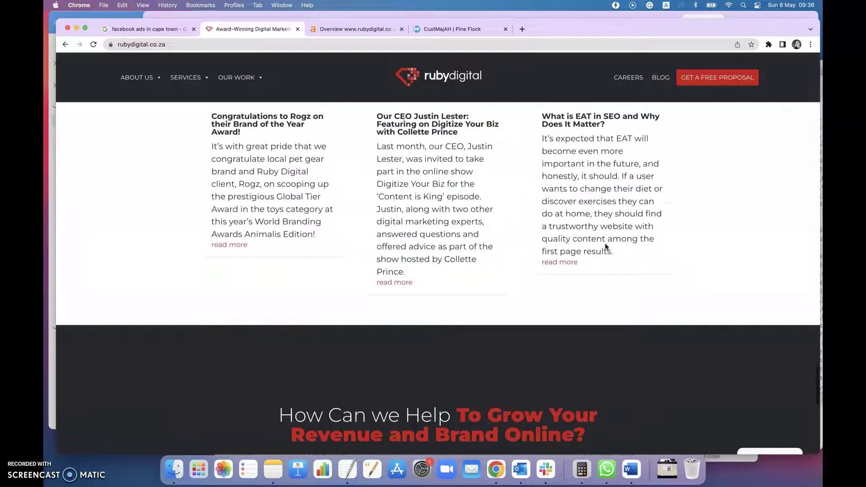
scroll(606, 246, "up", 1)
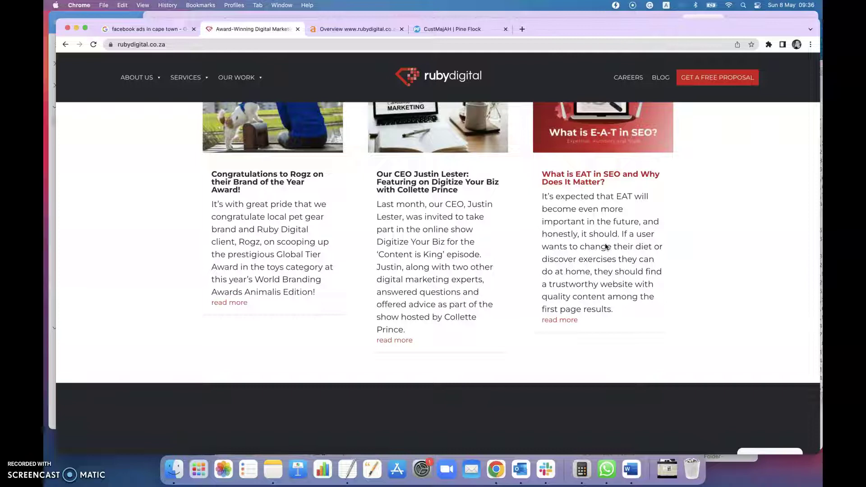
scroll(608, 245, "up", 2)
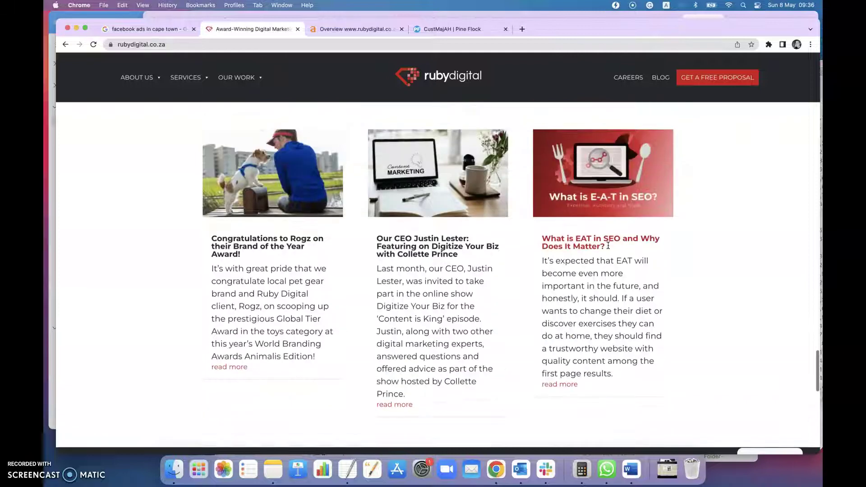
scroll(609, 245, "down", 3)
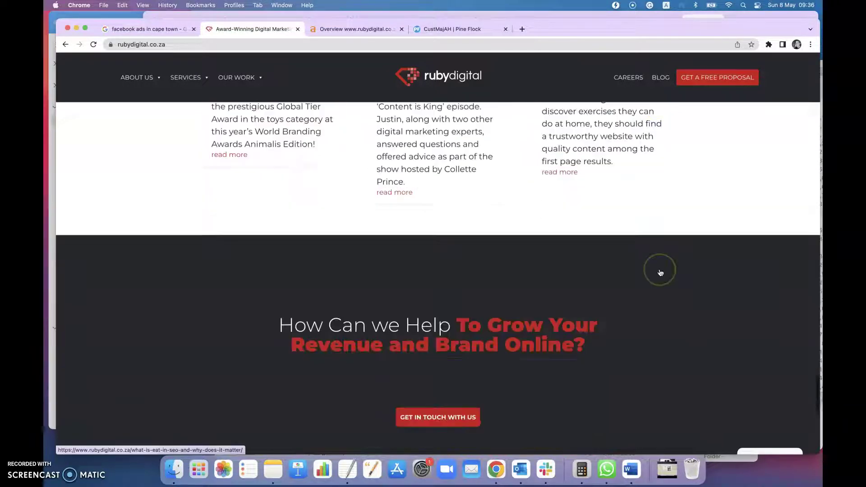
scroll(649, 278, "down", 5)
scroll(660, 273, "down", 4)
Review the homepage's expanded FAQs and Ruby Digital Services, and return to the Google results for "facebook ads in cape town".
scroll(660, 273, "up", 10)
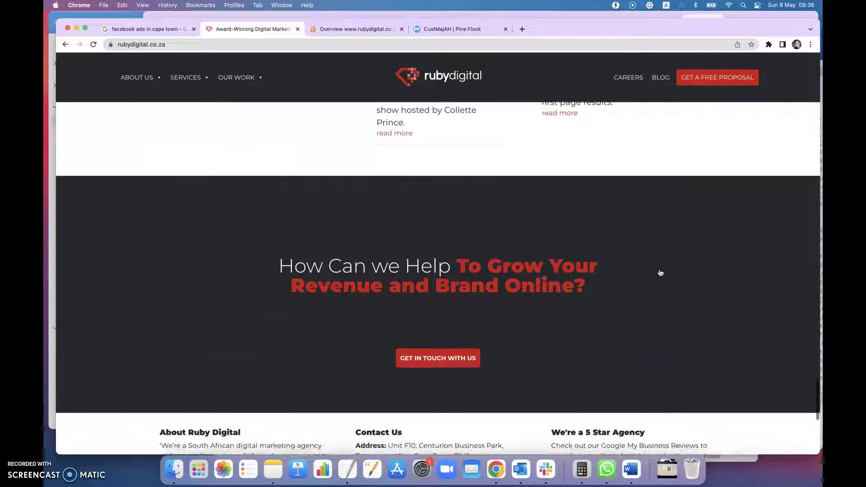
scroll(660, 272, "up", 10)
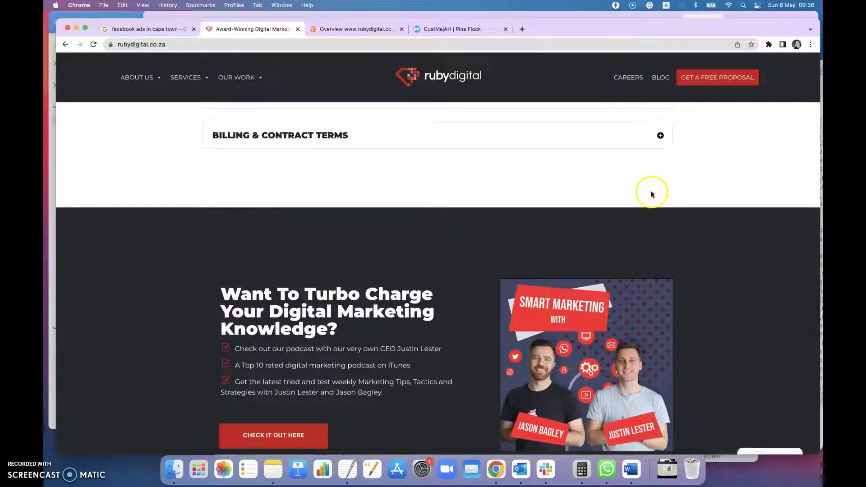
scroll(651, 191, "up", 4)
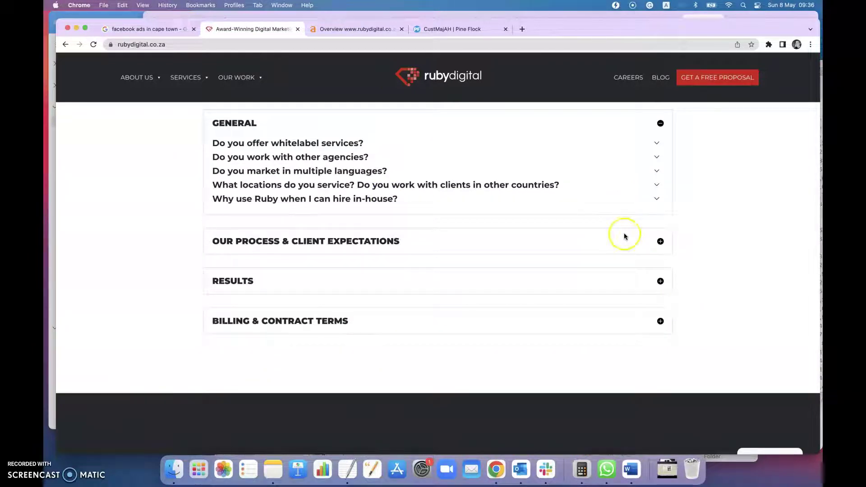
scroll(697, 204, "up", 1)
scroll(699, 204, "up", 10)
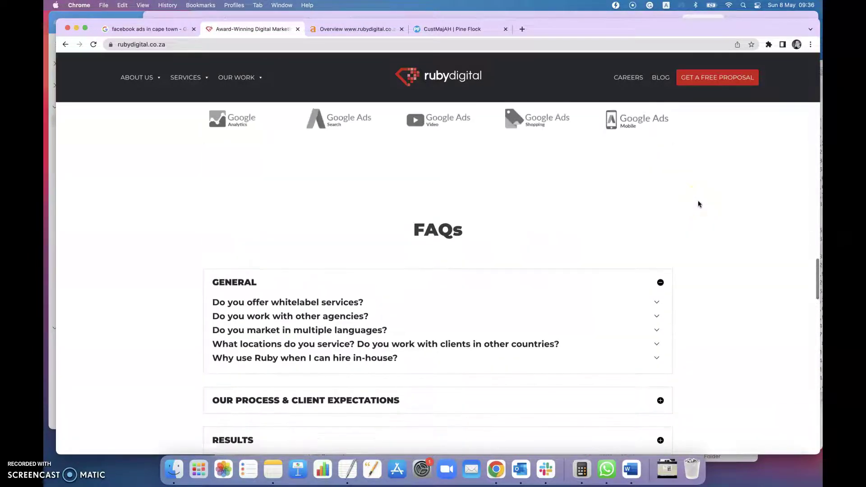
scroll(678, 207, "up", 7)
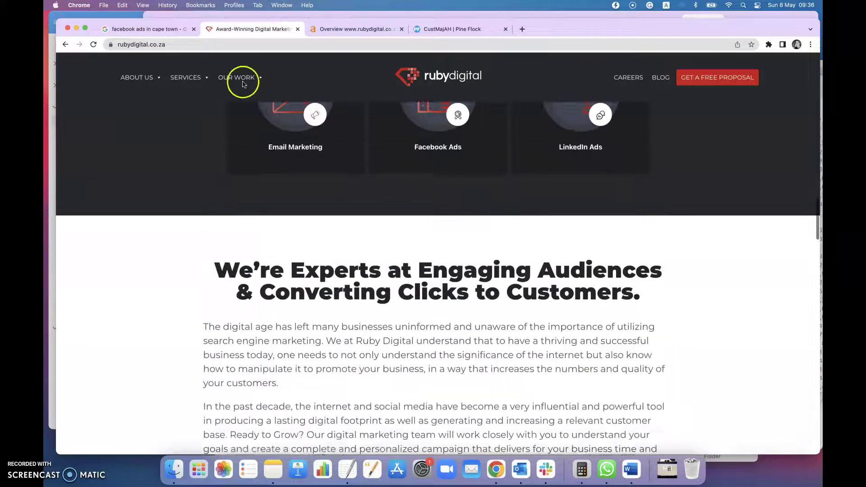
scroll(740, 219, "up", 8)
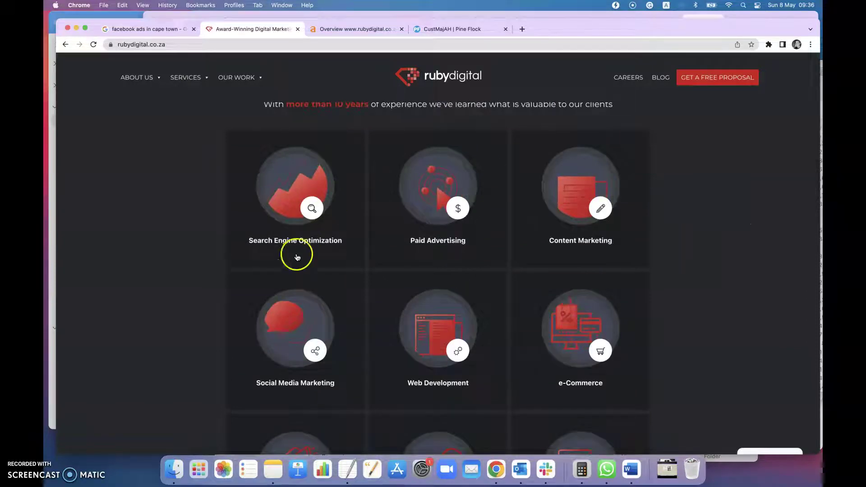
scroll(685, 294, "down", 3)
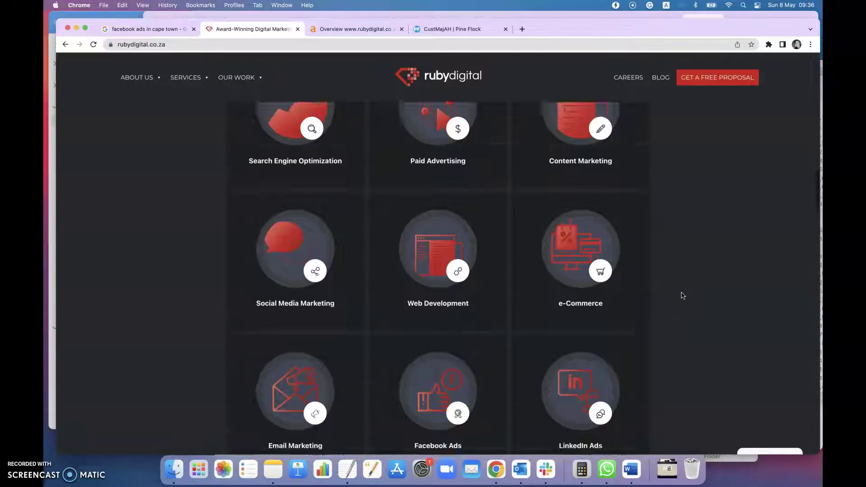
scroll(685, 294, "up", 8)
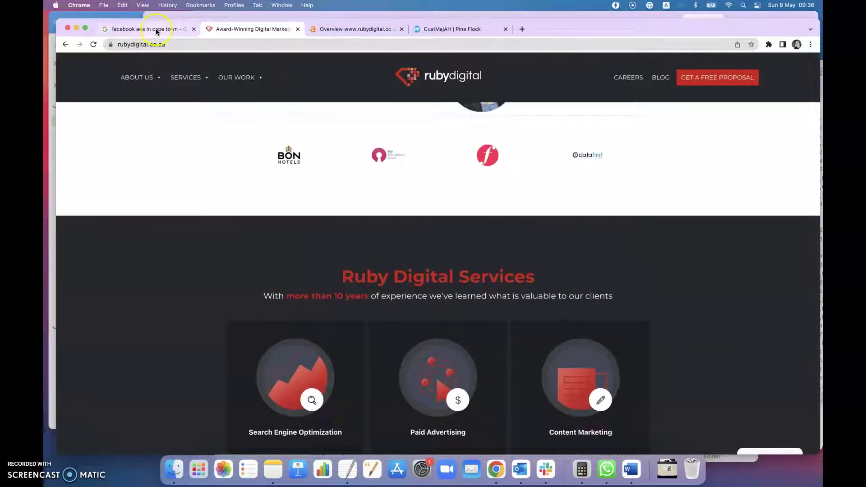
left_click(157, 30)
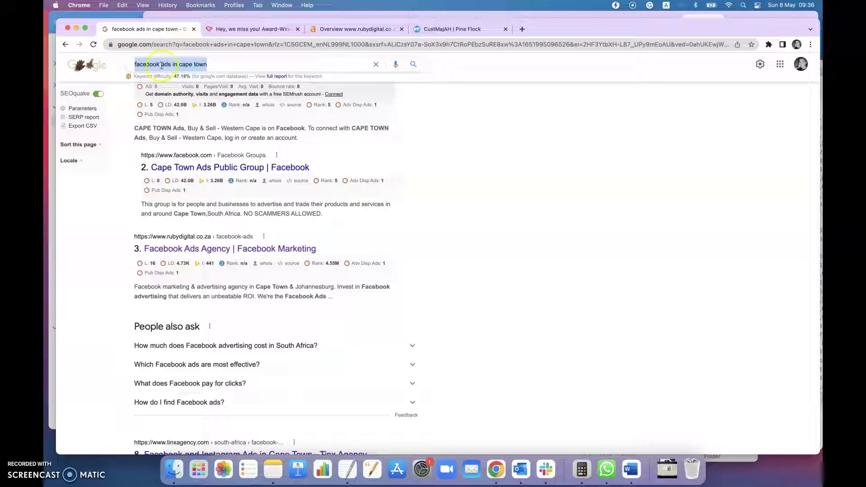
left_click(351, 32)
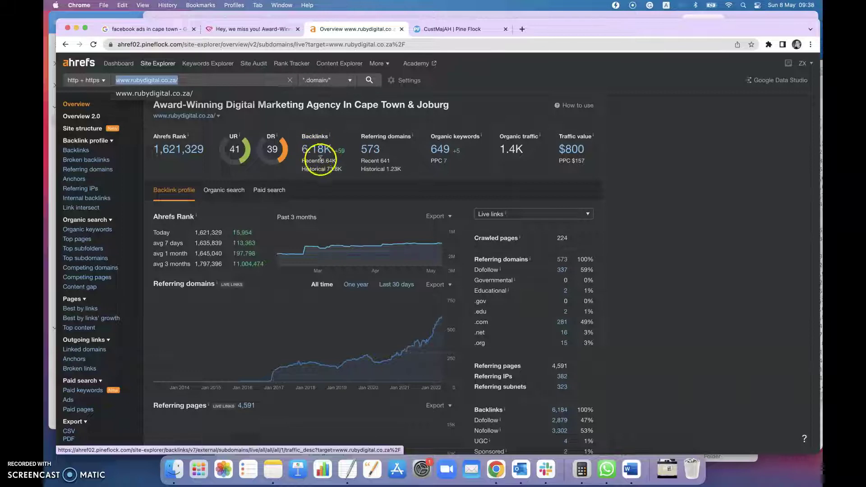
left_click(374, 157, "super")
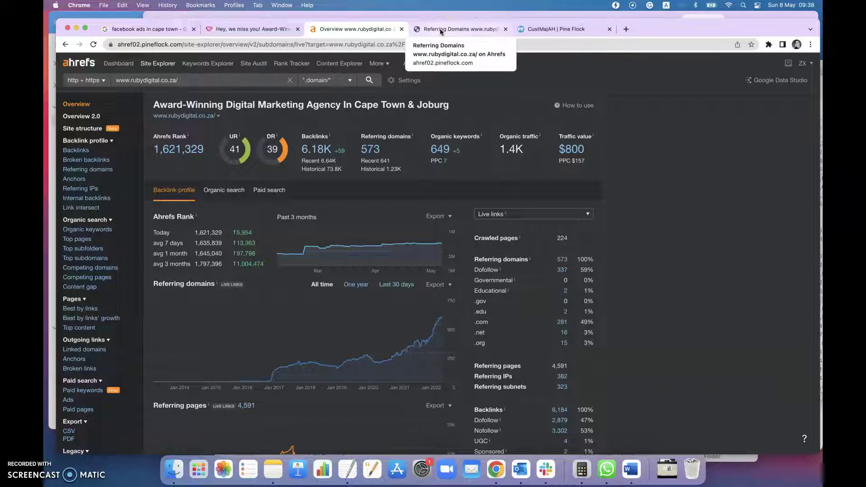
left_click(440, 30)
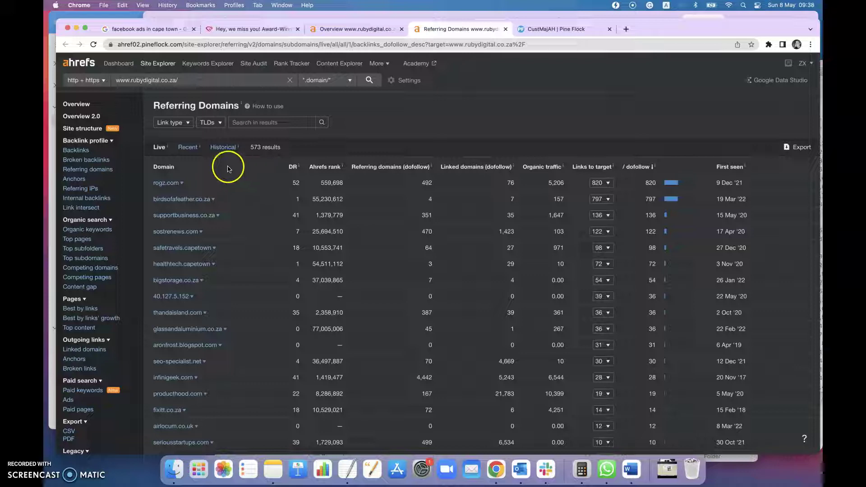
scroll(252, 183, "down", 3)
scroll(252, 187, "down", 1)
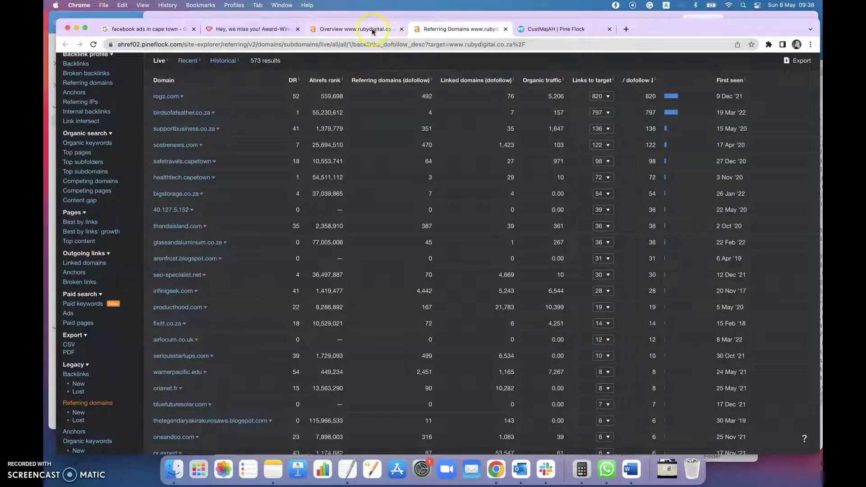
left_click(346, 30)
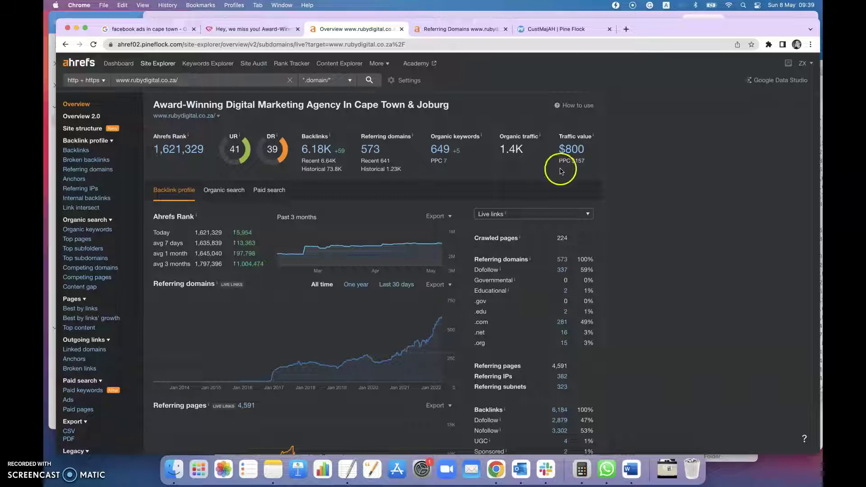
left_click(441, 154, "super")
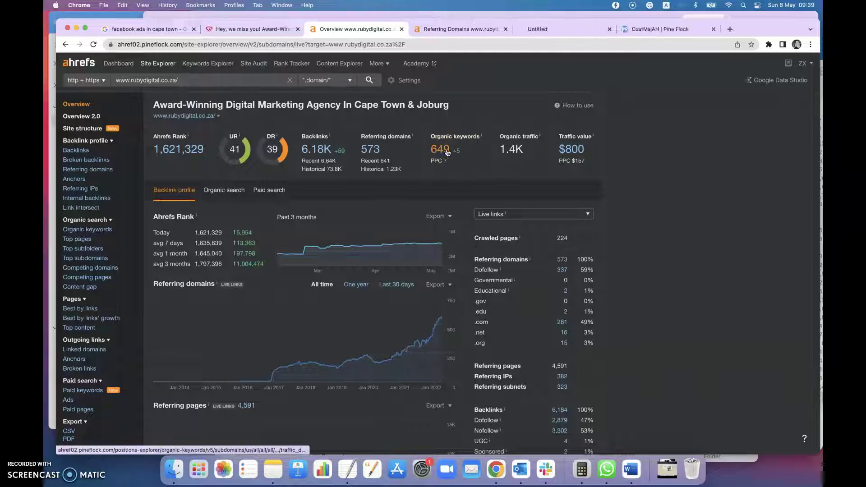
left_click(547, 29)
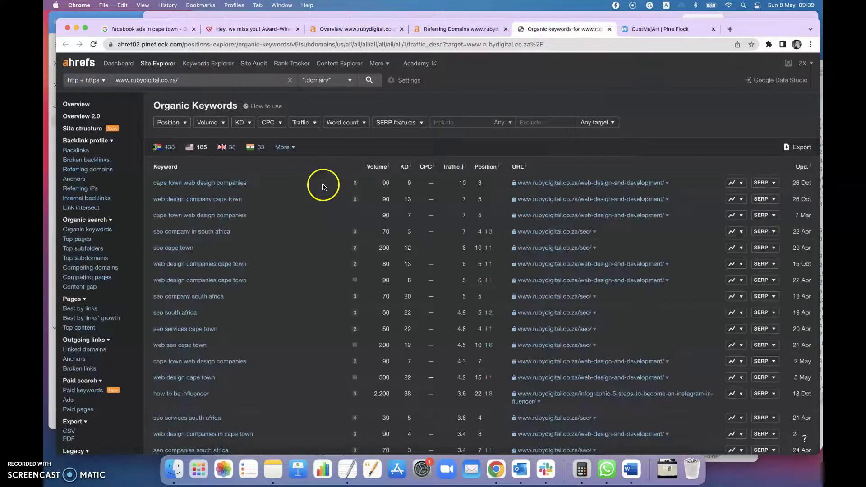
left_click(166, 148)
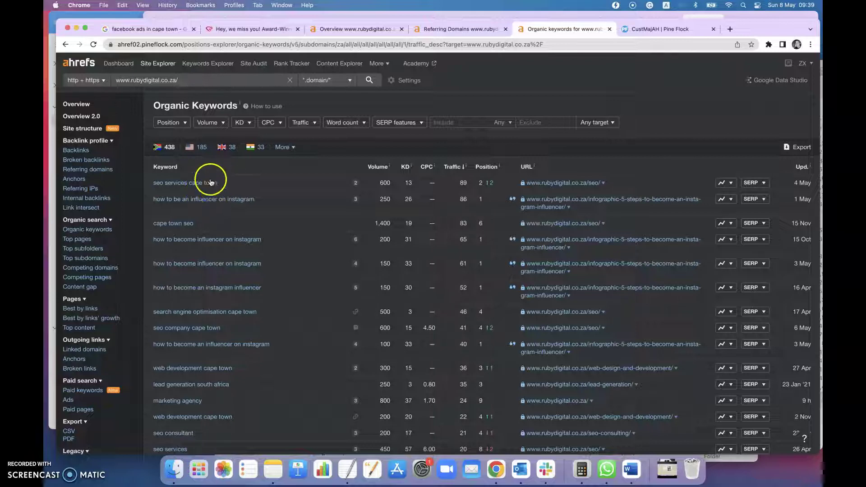
Examine the South African organic keywords with their volumes, difficulty, traffic, positions and ranking URLs.
scroll(218, 195, "down", 3)
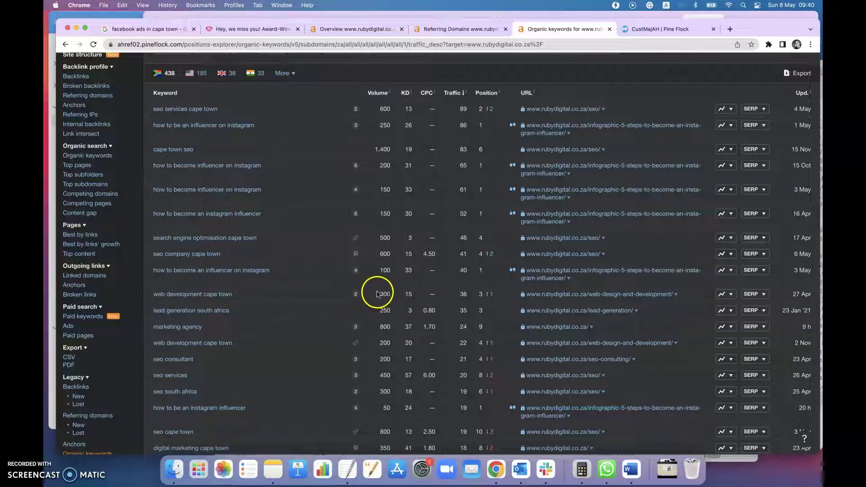
scroll(287, 297, "down", 2)
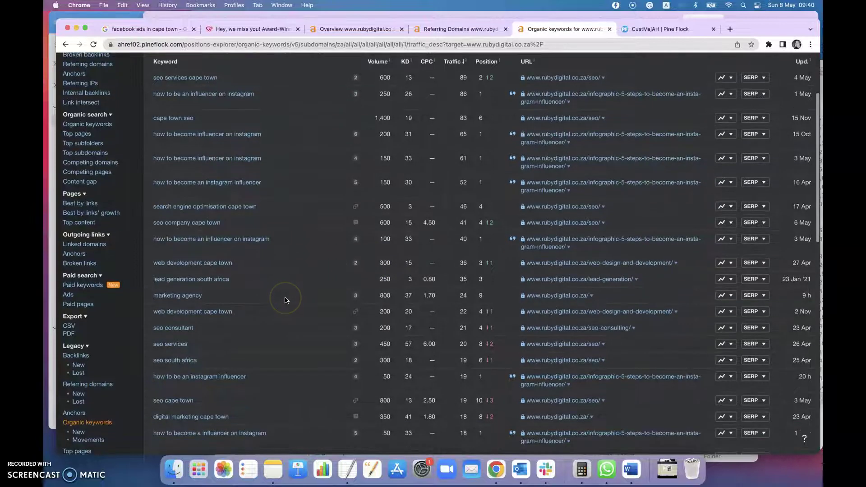
scroll(285, 300, "down", 1)
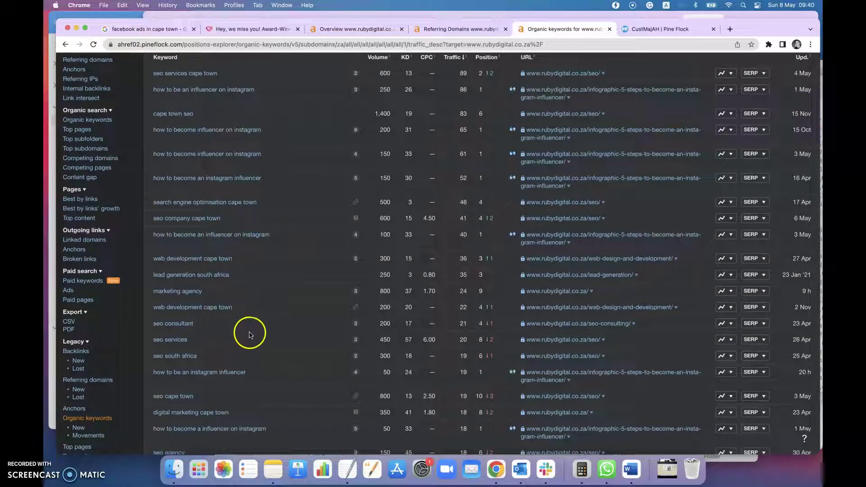
scroll(254, 333, "down", 5)
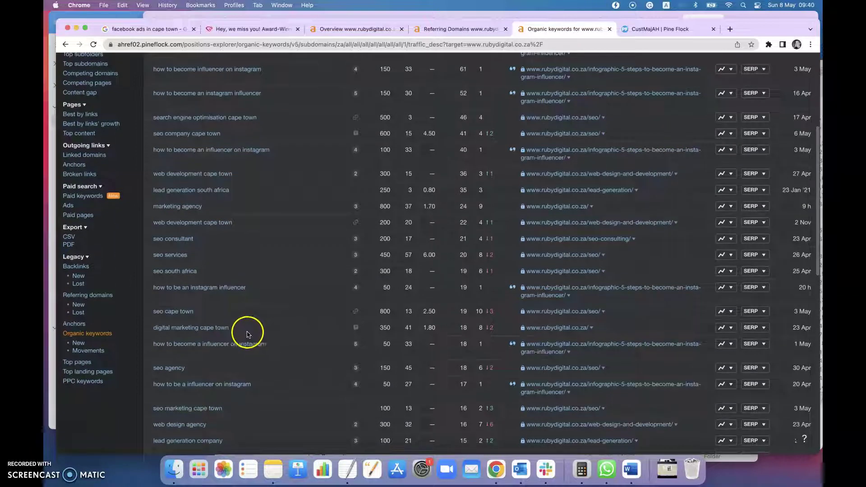
scroll(318, 336, "down", 3)
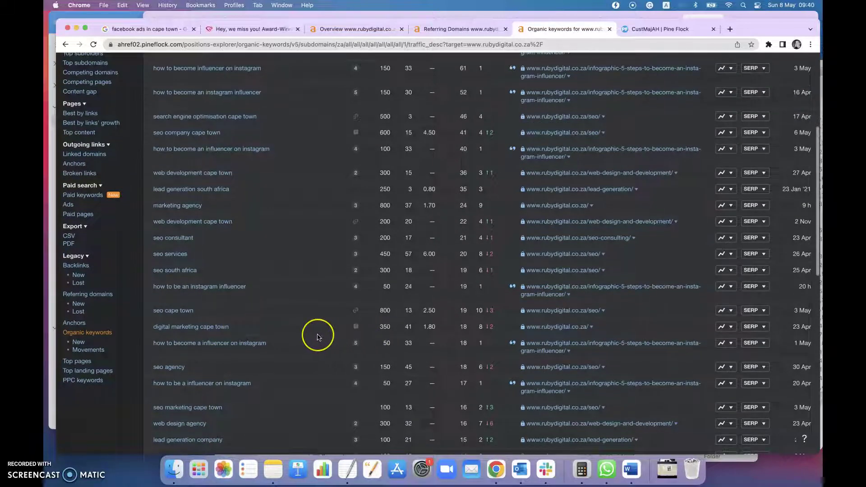
scroll(311, 337, "down", 5)
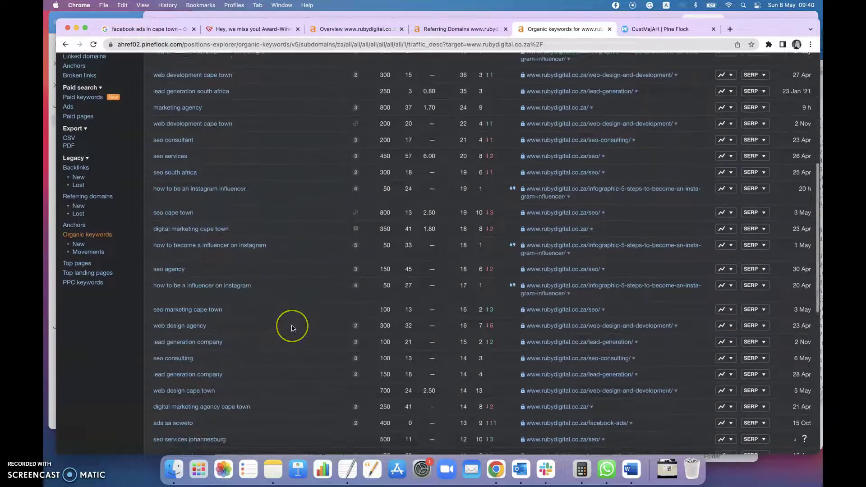
scroll(293, 328, "down", 4)
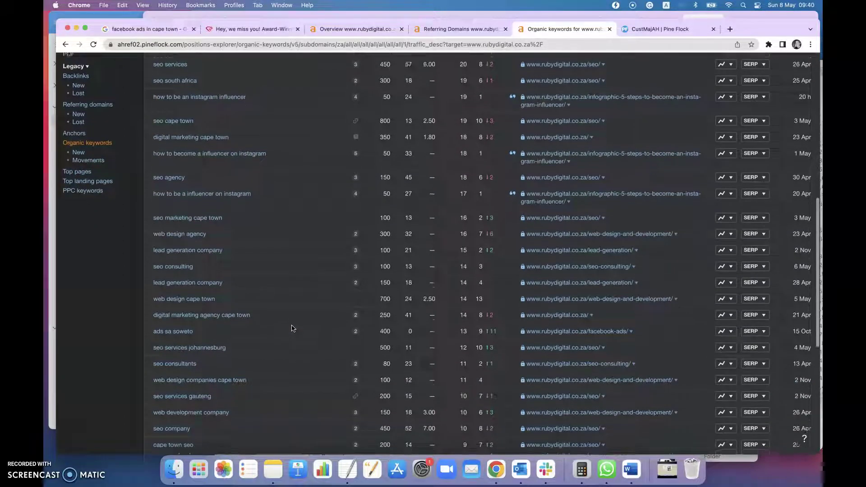
scroll(293, 325, "down", 7)
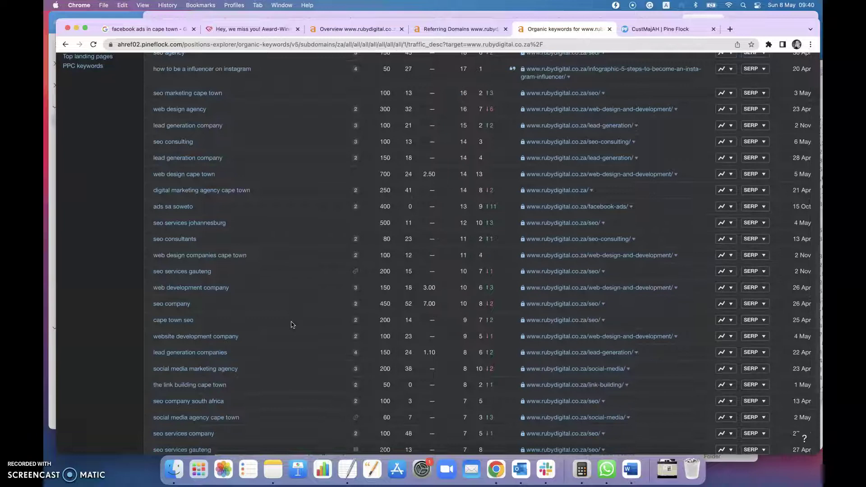
scroll(292, 325, "down", 4)
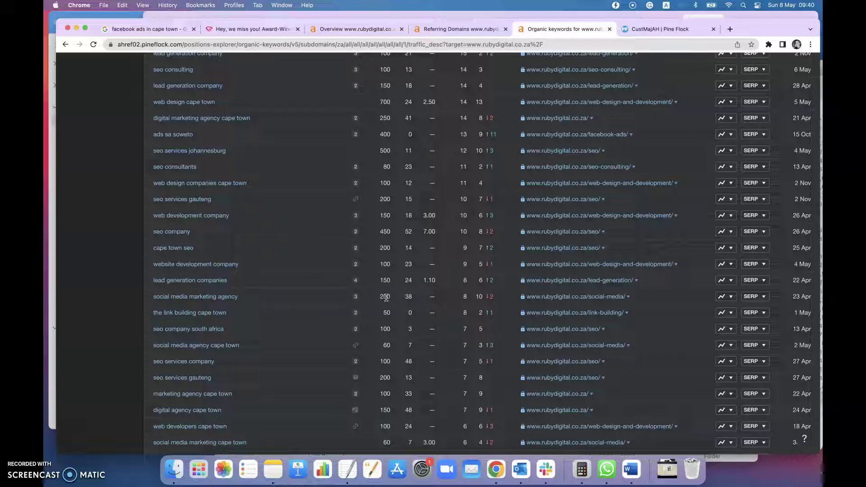
scroll(323, 258, "up", 6)
scroll(323, 257, "up", 4)
scroll(323, 257, "down", 1)
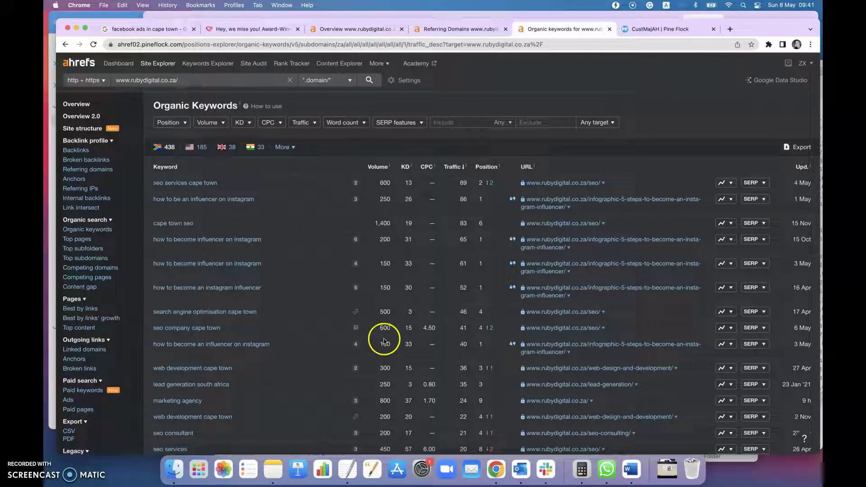
Return to the Google results for "facebook ads in cape town" and review Ruby Digital's listing, the competing listings, ads and related searches.
left_click(138, 29)
scroll(305, 225, "up", 2)
scroll(307, 226, "down", 4)
scroll(308, 227, "down", 1)
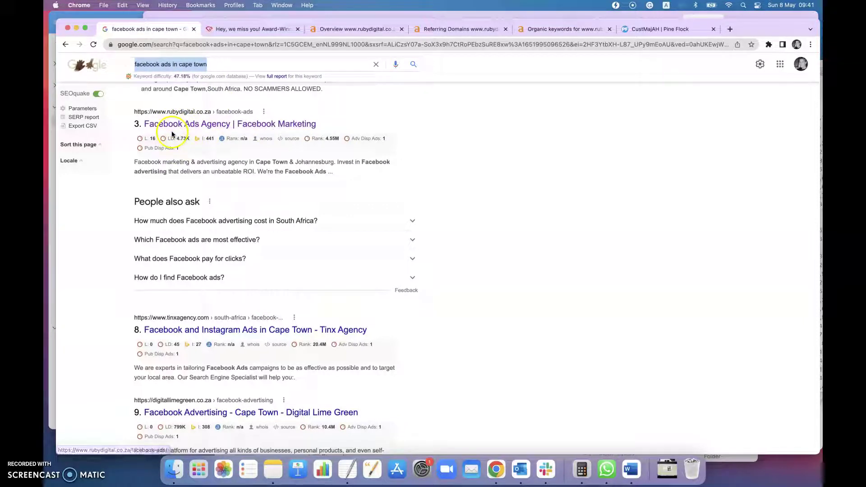
left_click(259, 122)
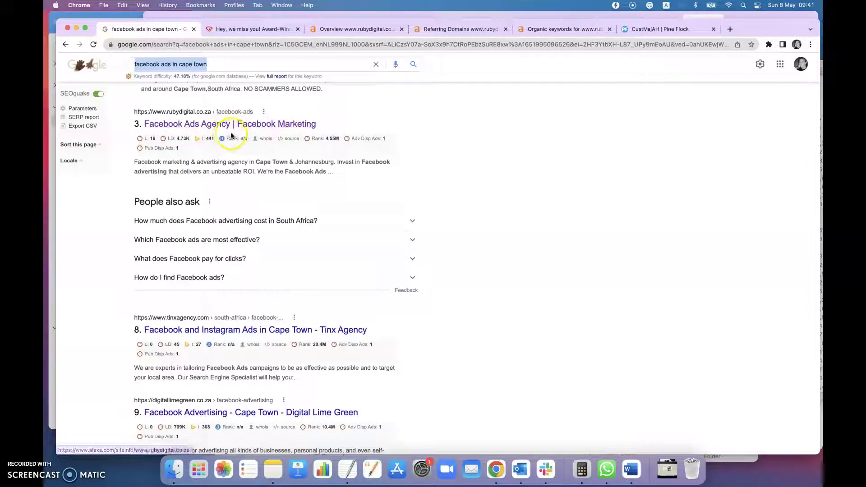
scroll(246, 165, "down", 4)
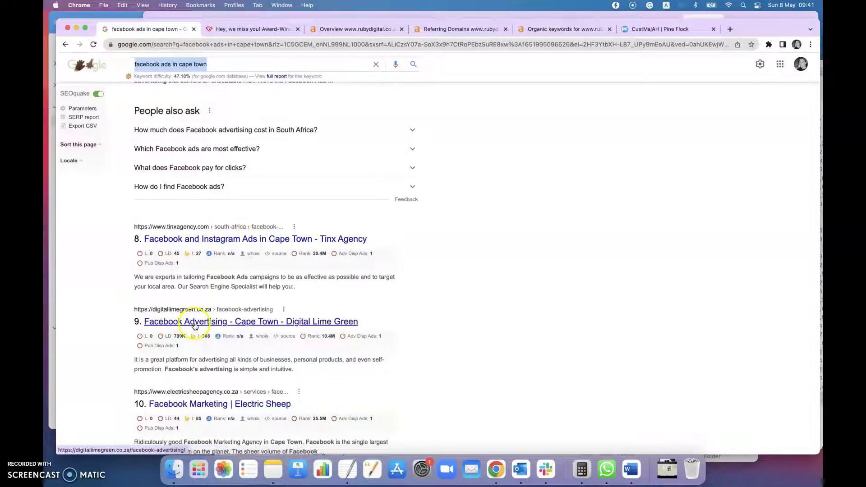
scroll(242, 327, "down", 10)
scroll(248, 326, "down", 13)
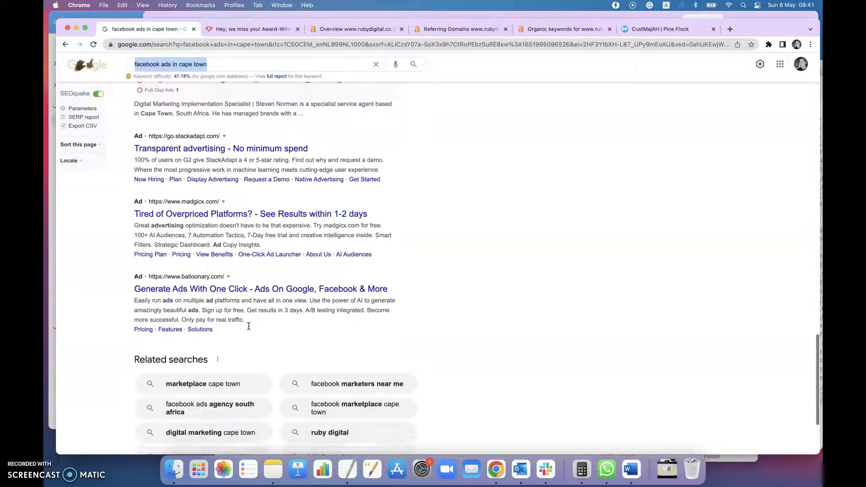
scroll(249, 326, "down", 4)
left_click(232, 382)
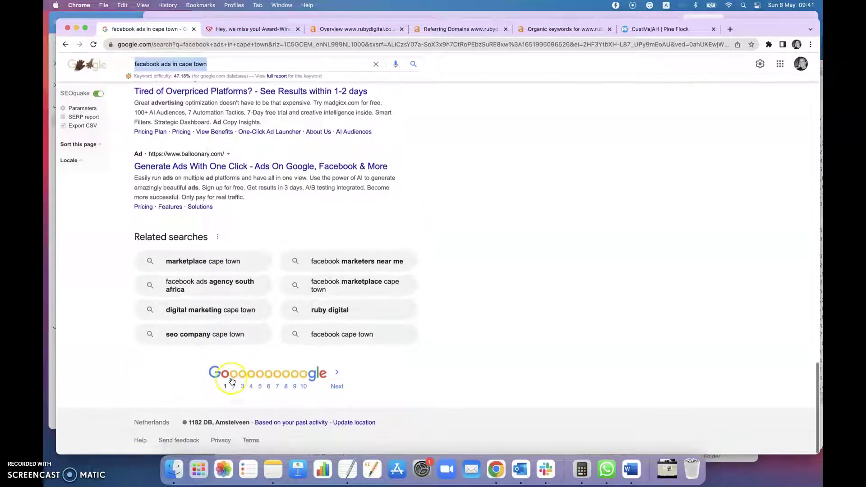
Review the competing agency listings from the end of the results page back up to Ruby Digital's Facebook Ads Agency listing.
scroll(245, 252, "up", 1)
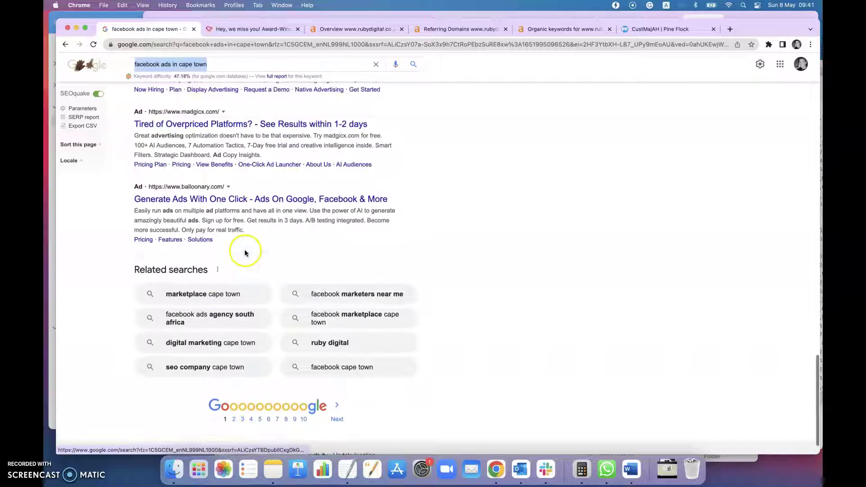
scroll(245, 252, "up", 14)
scroll(296, 110, "up", 4)
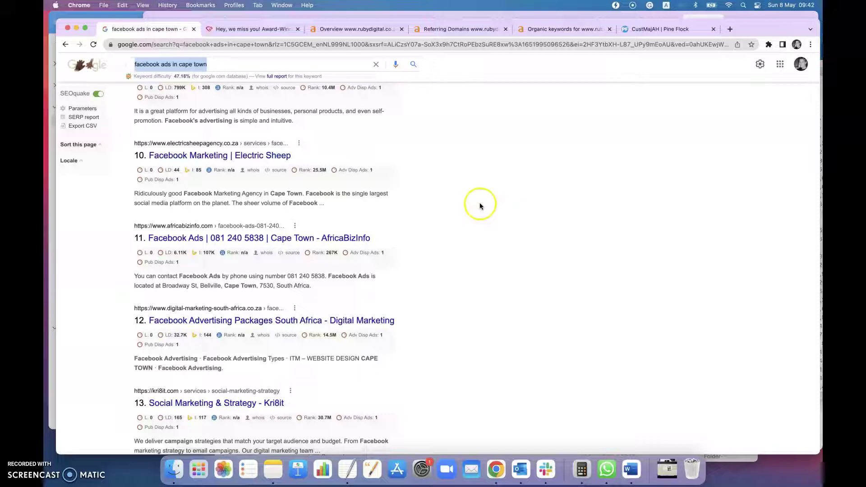
scroll(479, 206, "up", 5)
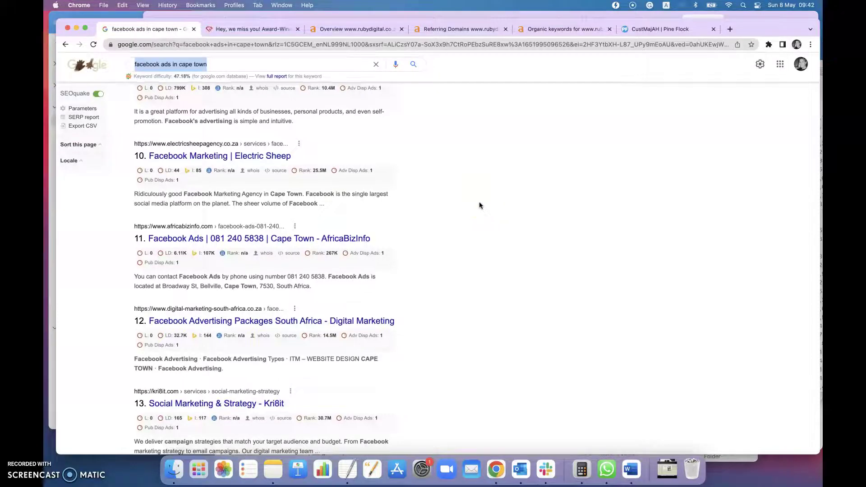
scroll(479, 206, "up", 5)
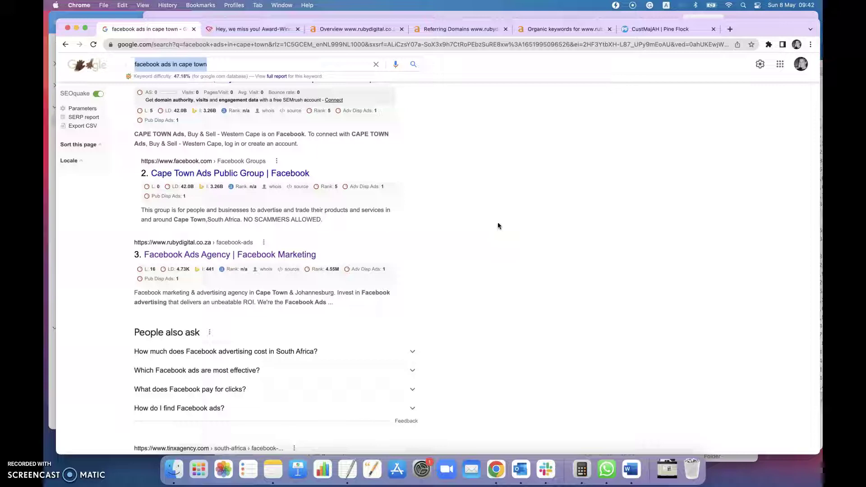
left_click_drag(741, 19, 739, 18)
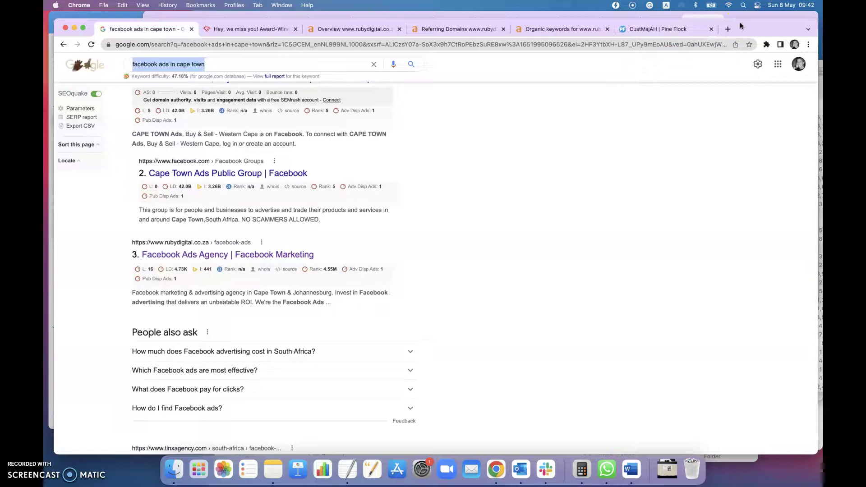